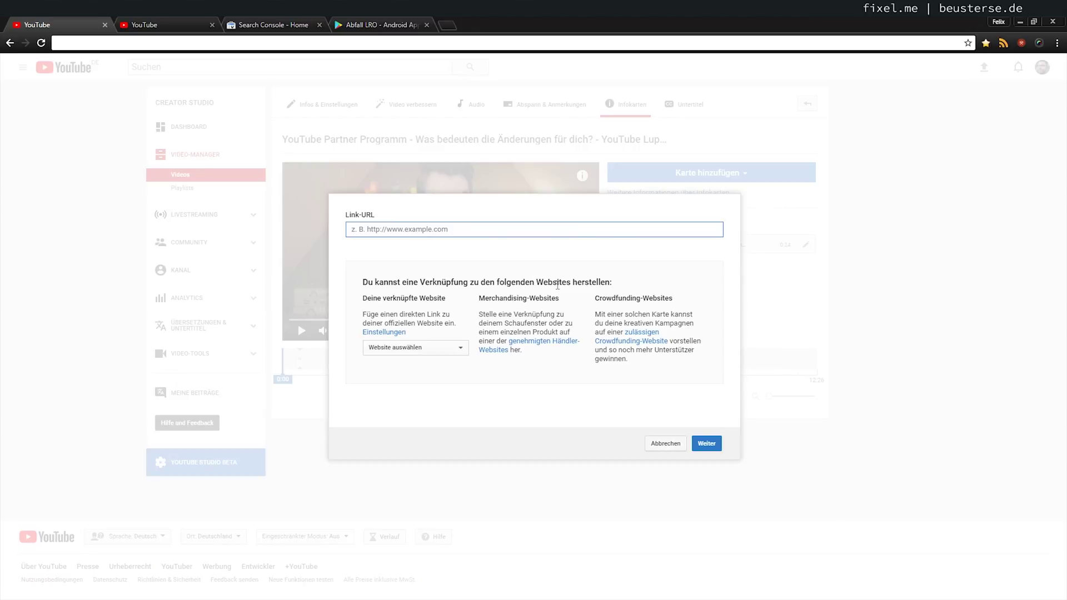
- Check abfalllro.beusterse.de as the link URL of a new info card and cancel before creating the card
{"action": "type", "text": "abfalllro.beusterse.de"}
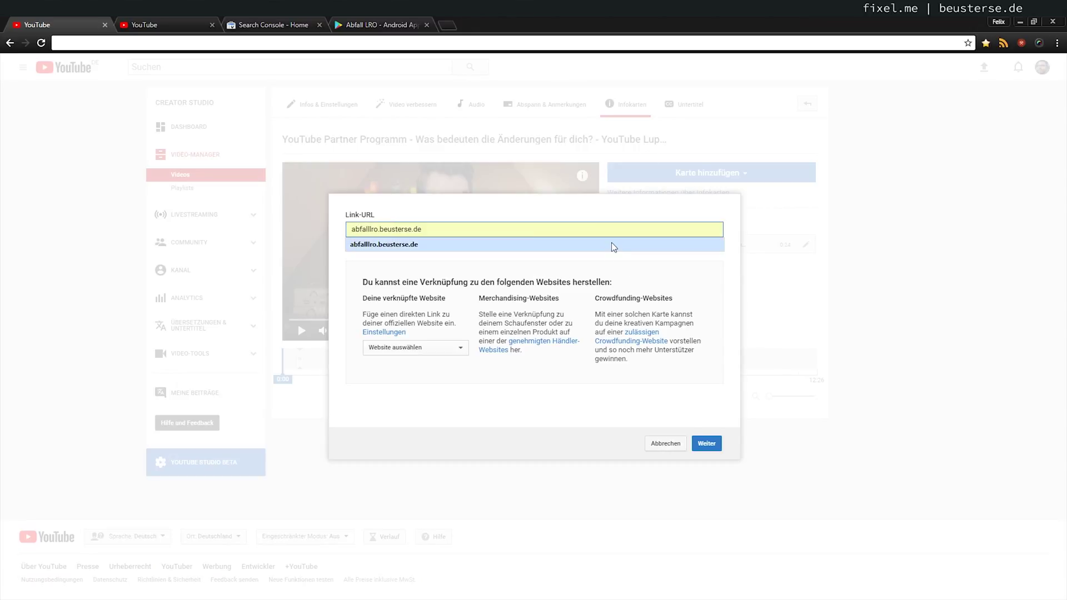
{"action": "left_click", "coordinate": [612, 242]}
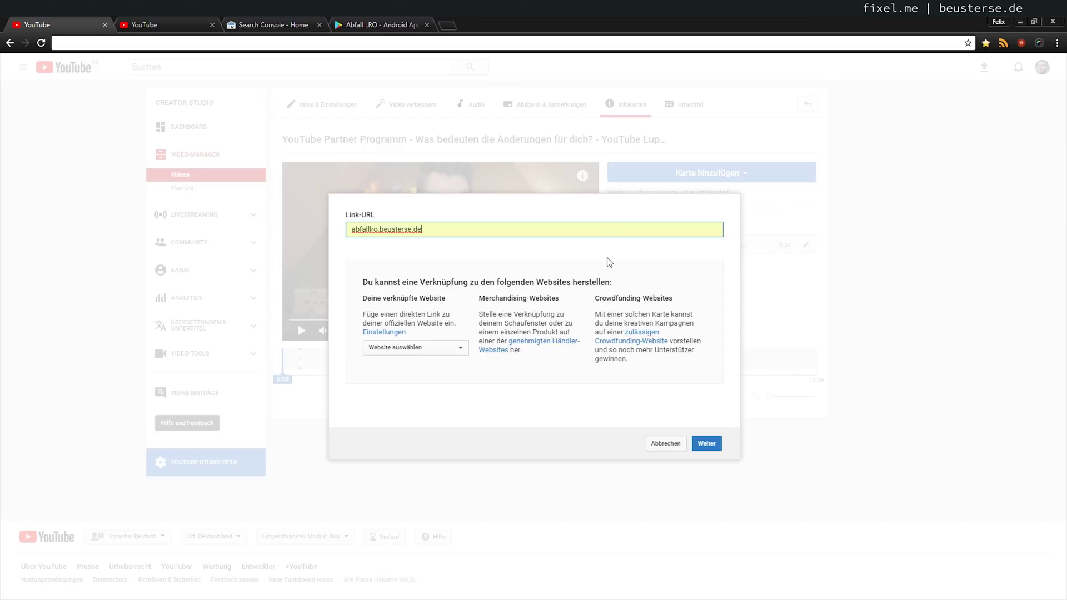
{"action": "left_click", "coordinate": [718, 445]}
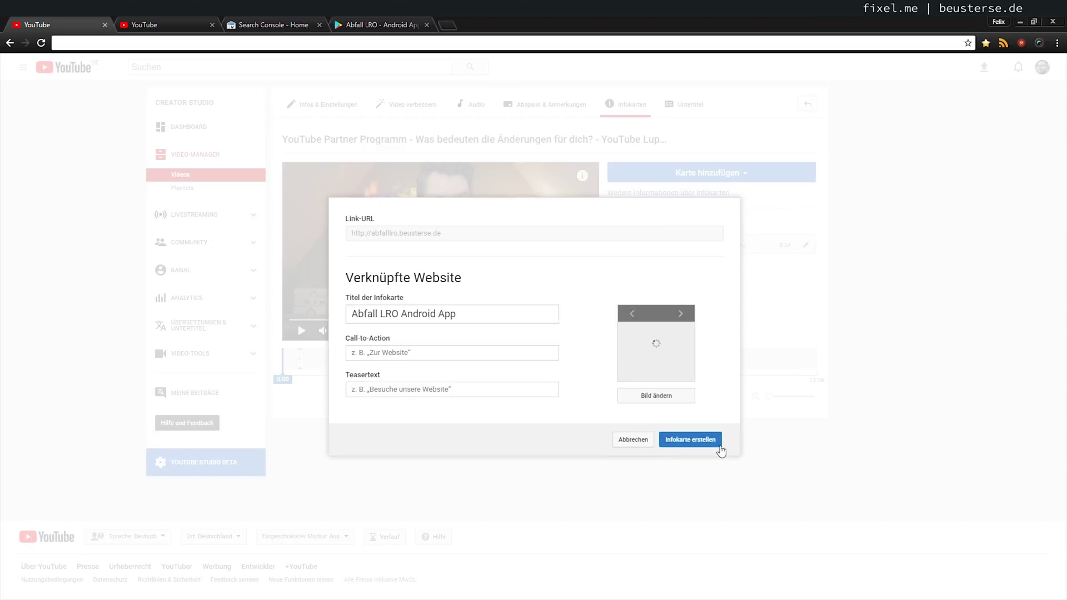
{"action": "left_click", "coordinate": [646, 443]}
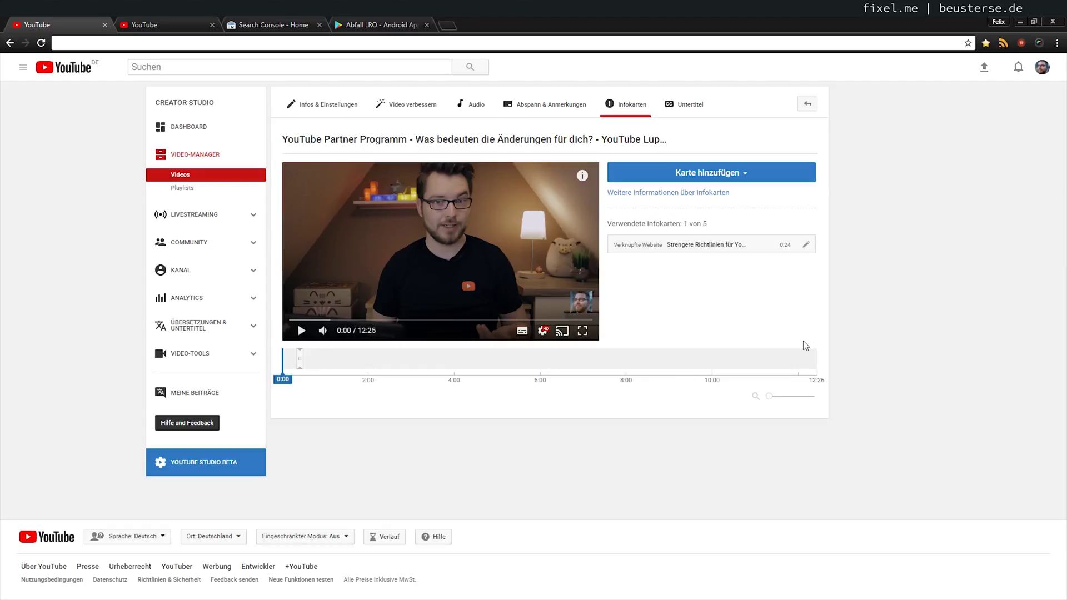
- Start another link info card, check fixel.me as its link URL, and cancel without creating it
{"action": "left_click", "coordinate": [747, 173]}
{"action": "left_click", "coordinate": [793, 351]}
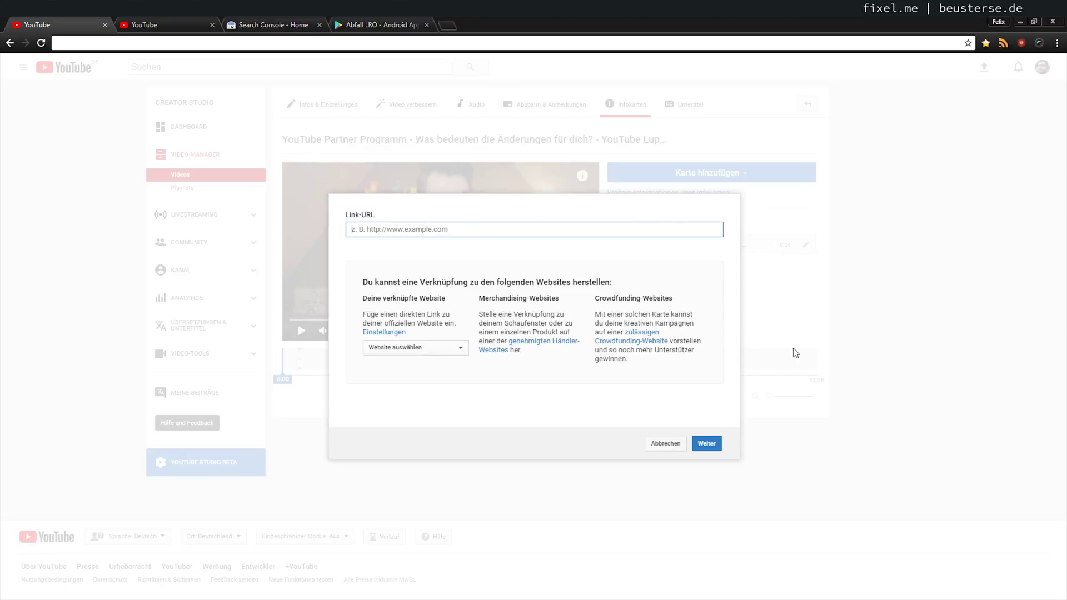
{"action": "type", "text": "fixel"}
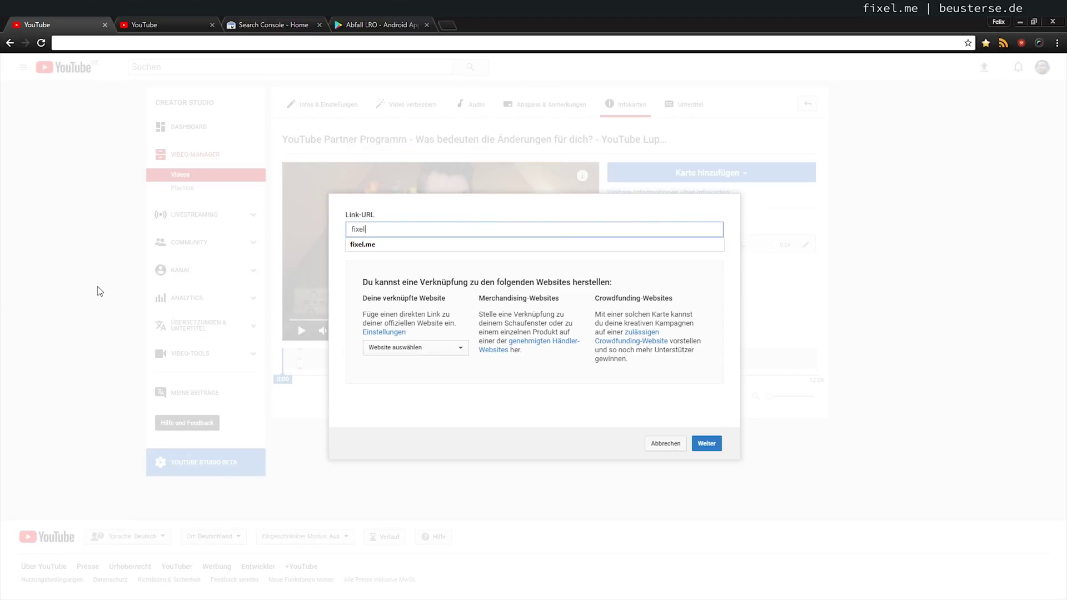
{"action": "type", "text": ".me"}
{"action": "left_click", "coordinate": [701, 448]}
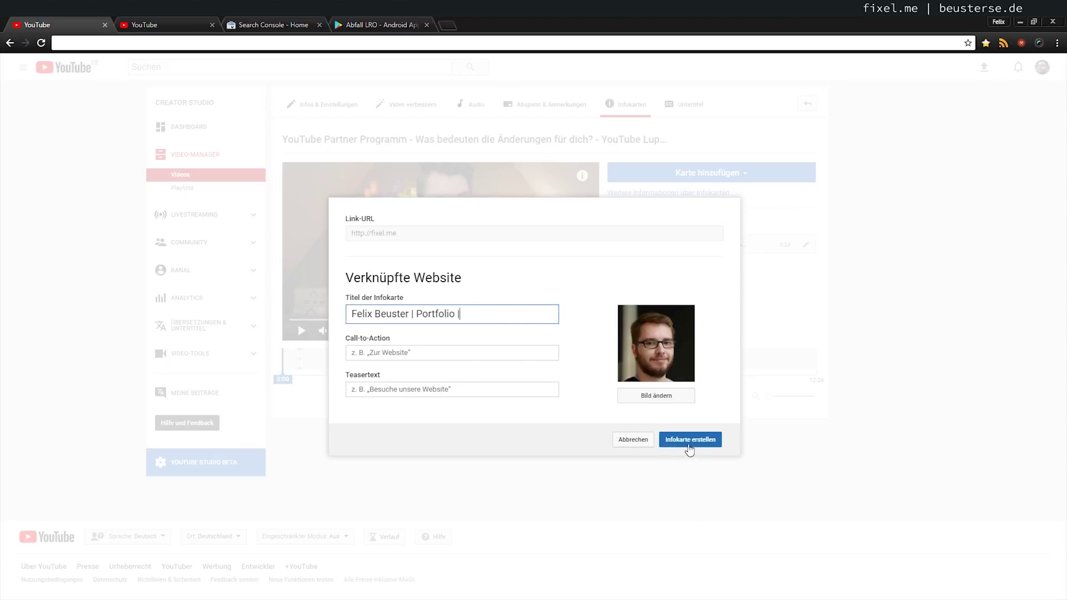
{"action": "left_click", "coordinate": [633, 440]}
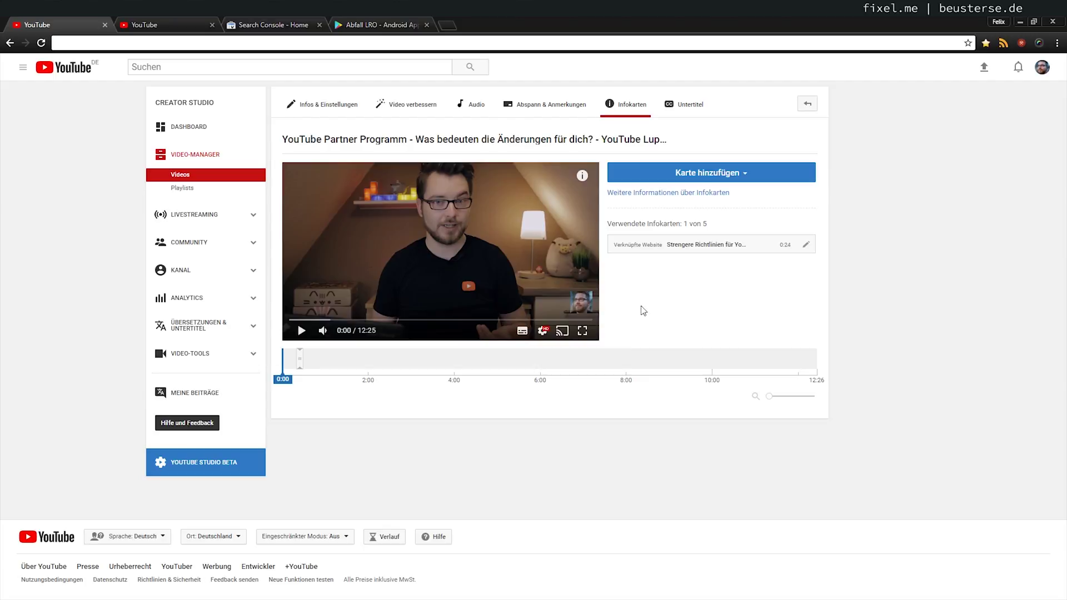
- Try to use demos.beusterse.de as the link URL of a new info card, and cancel the card
{"action": "left_click", "coordinate": [709, 172]}
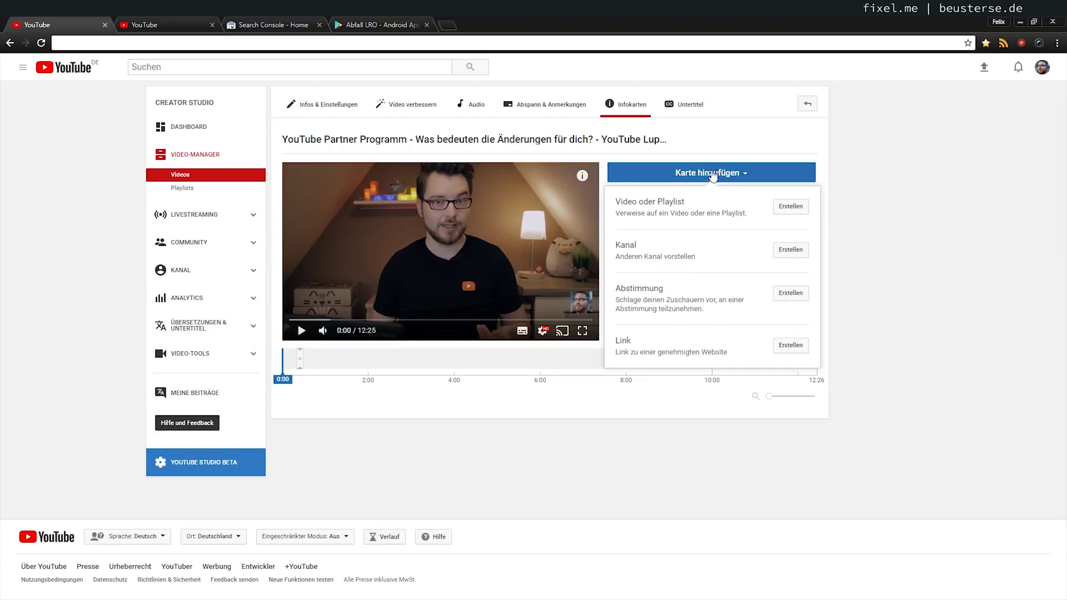
{"action": "left_click", "coordinate": [791, 347]}
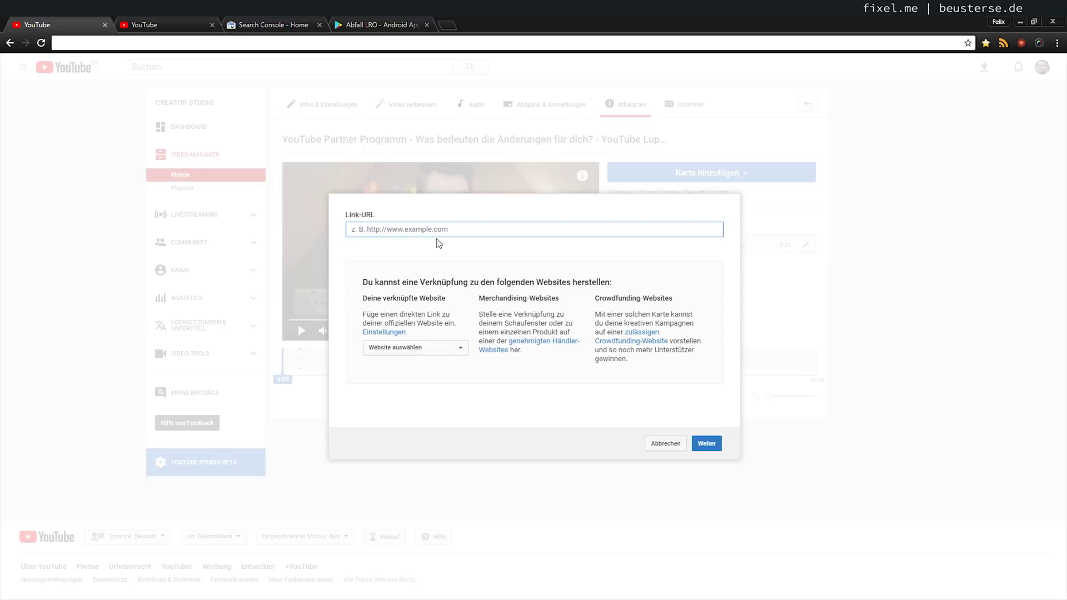
{"action": "type", "text": "de"}
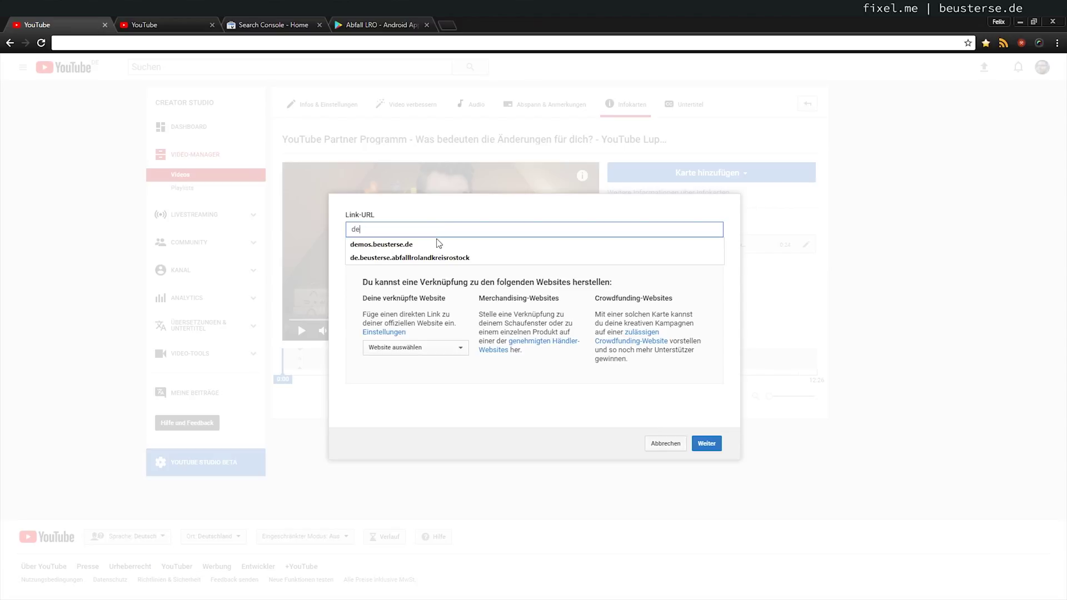
{"action": "type", "text": "mos.beuster"}
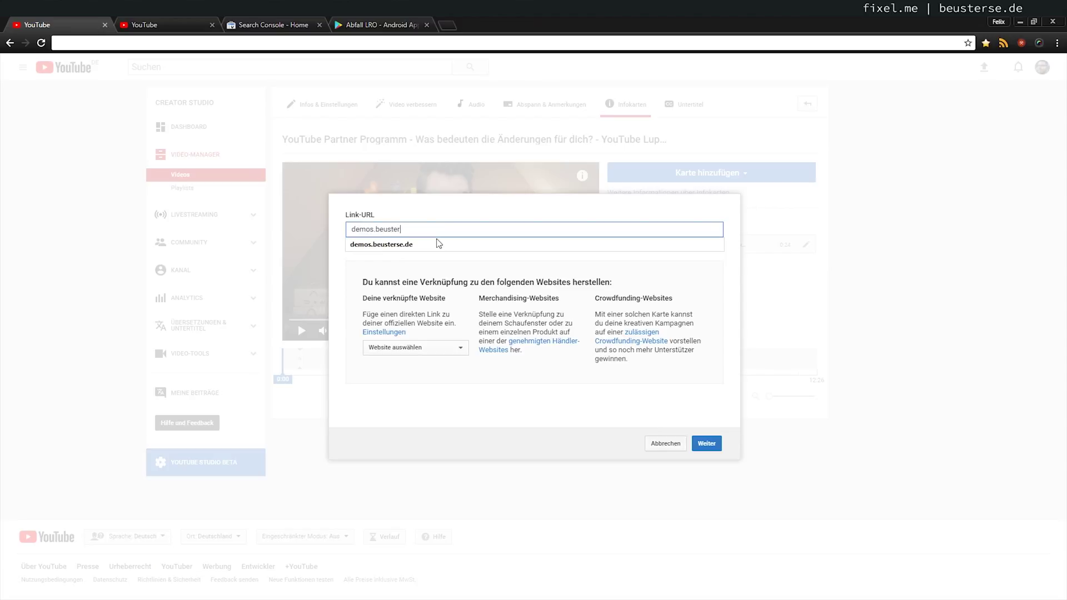
{"action": "type", "text": "se.de"}
{"action": "left_click", "coordinate": [710, 445]}
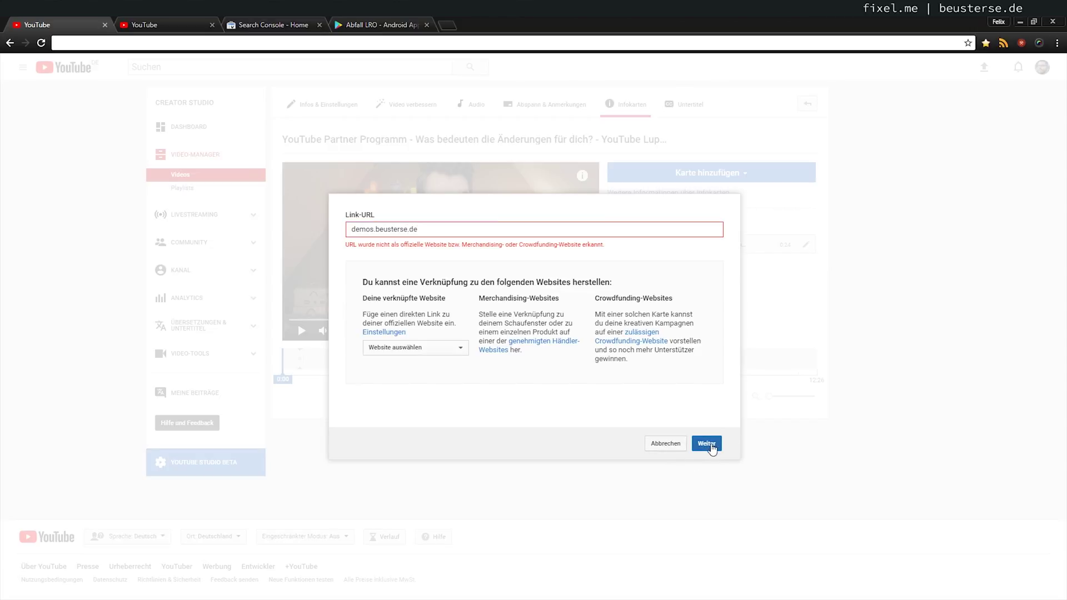
{"action": "left_click", "coordinate": [679, 451]}
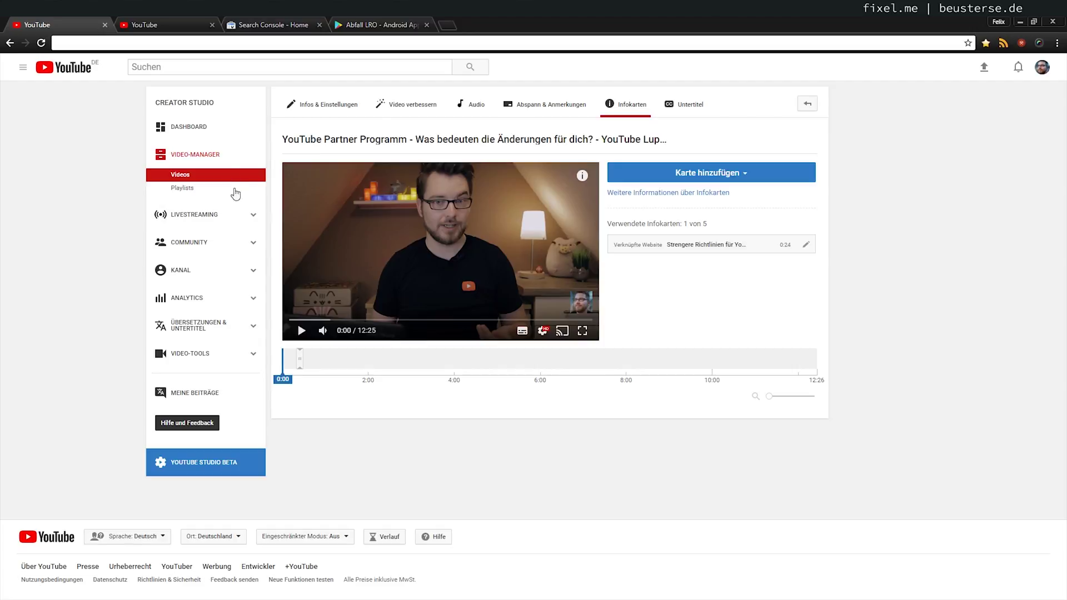
- Switch to Google Search Console and add demos.beusterse.de as a new website property
{"action": "left_click", "coordinate": [168, 28]}
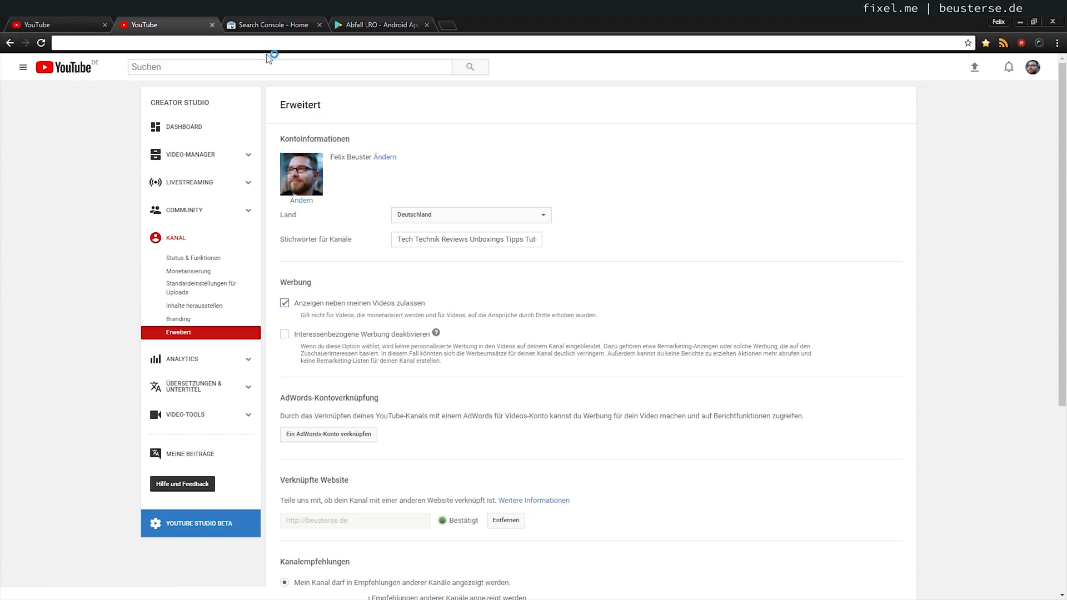
{"action": "left_click", "coordinate": [272, 27]}
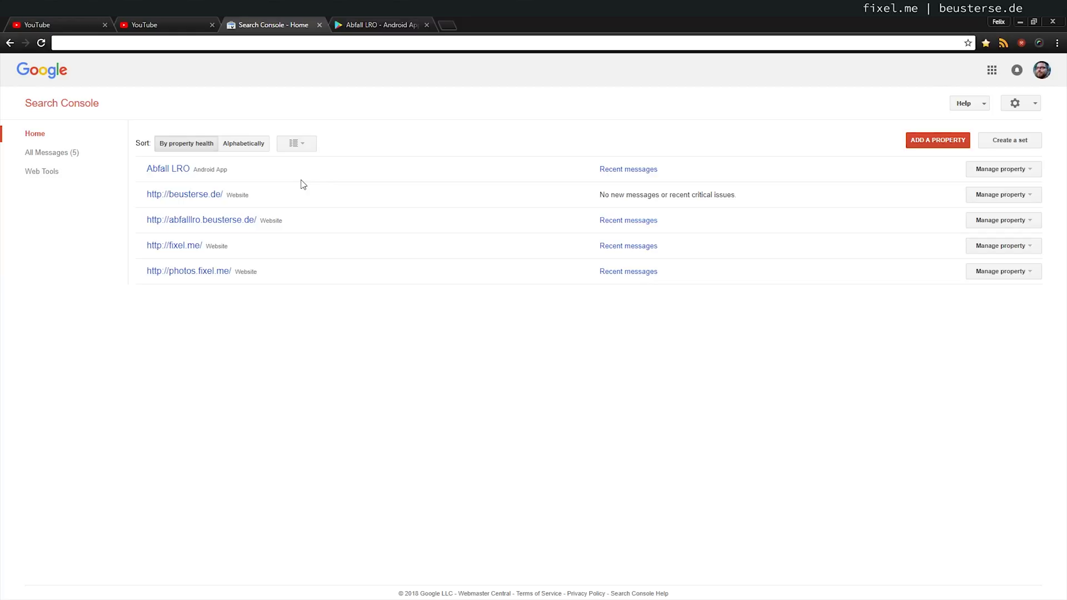
{"action": "left_click", "coordinate": [939, 147]}
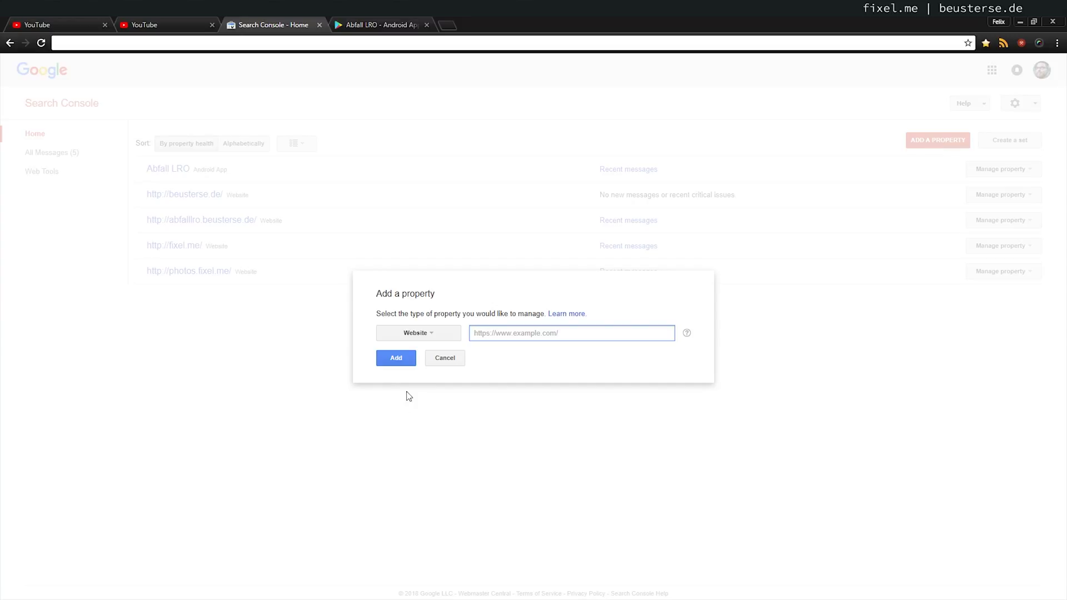
{"action": "left_click", "coordinate": [432, 334]}
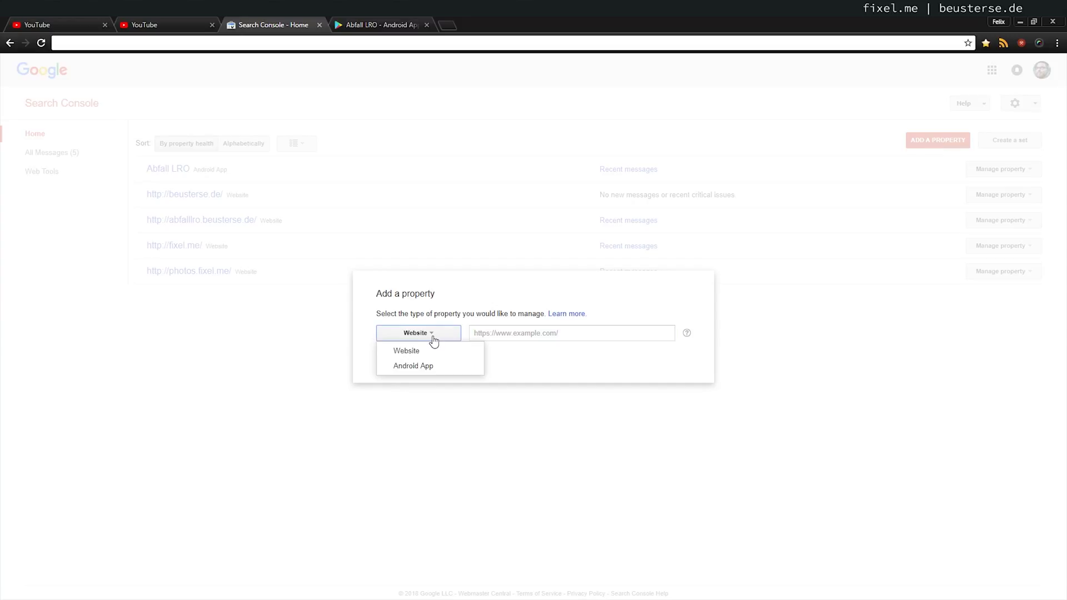
{"action": "left_click", "coordinate": [432, 337]}
{"action": "left_click", "coordinate": [474, 336]}
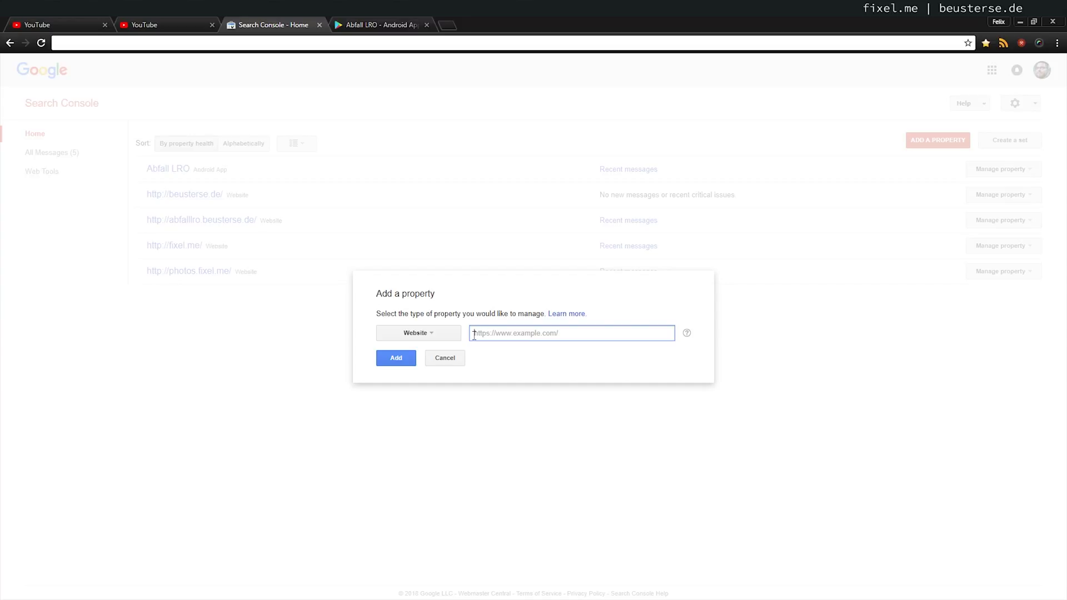
{"action": "type", "text": "demos.beusterse.de"}
{"action": "left_click", "coordinate": [401, 360]}
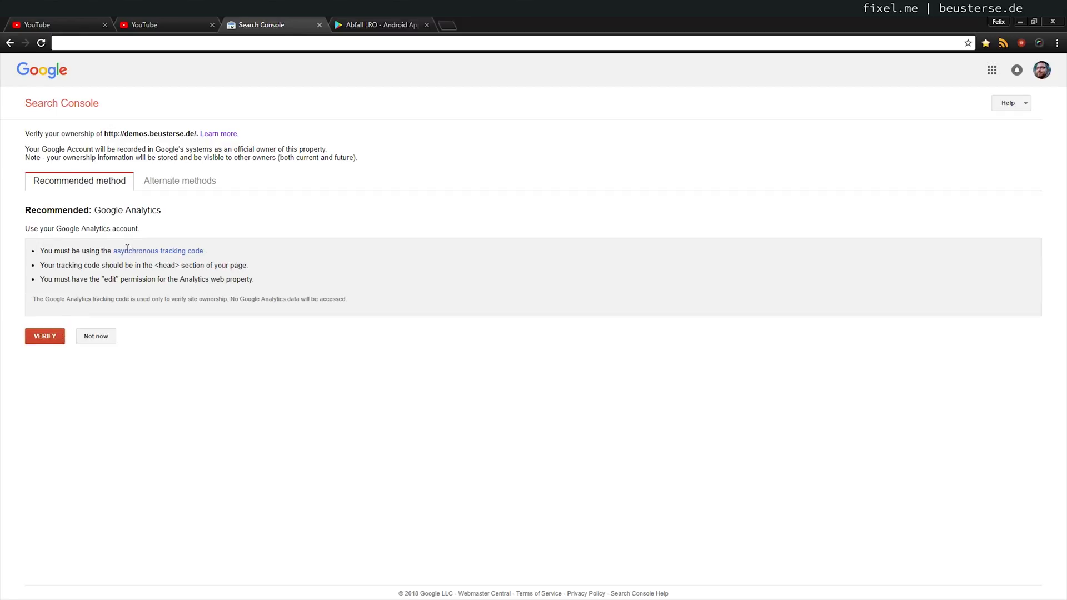
- Review the alternate verification methods, verify ownership of demos.beusterse.de with the recommended Google Analytics method, and continue to its dashboard
{"action": "left_click", "coordinate": [206, 181]}
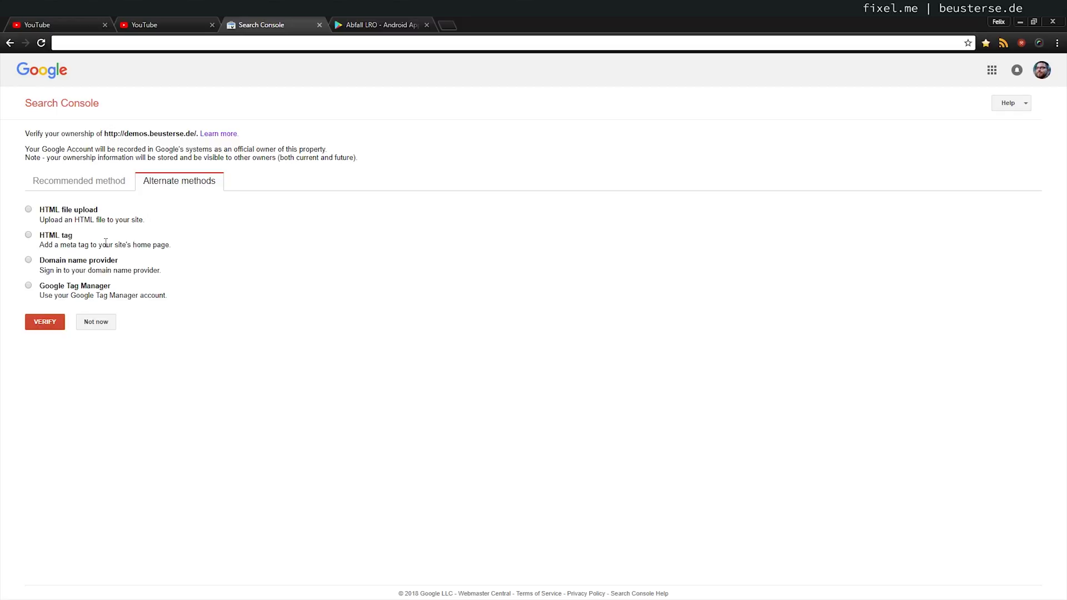
{"action": "left_click", "coordinate": [120, 184]}
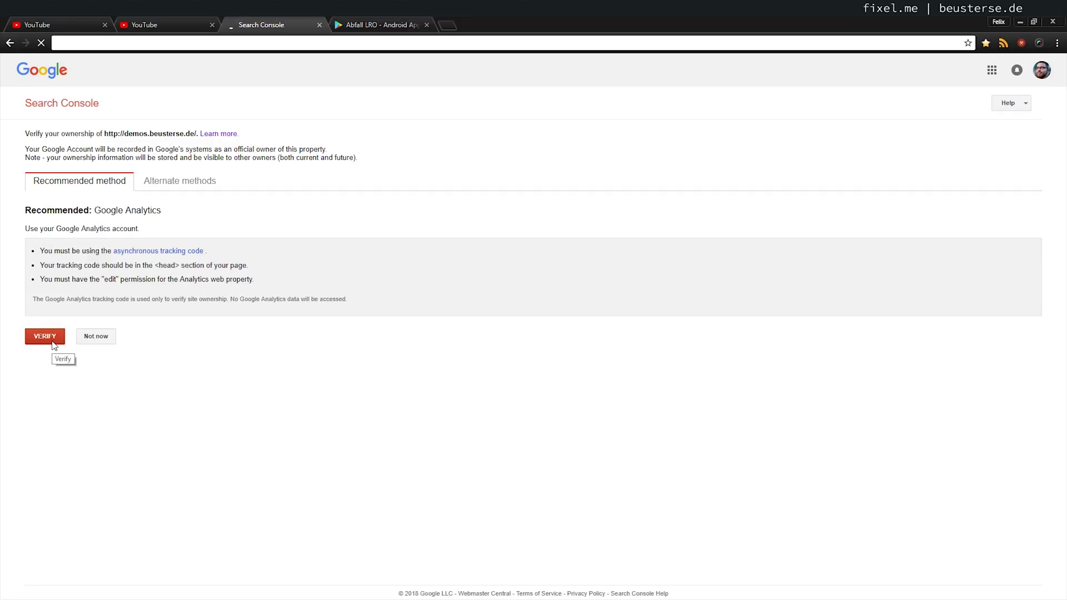
{"action": "left_click", "coordinate": [54, 343]}
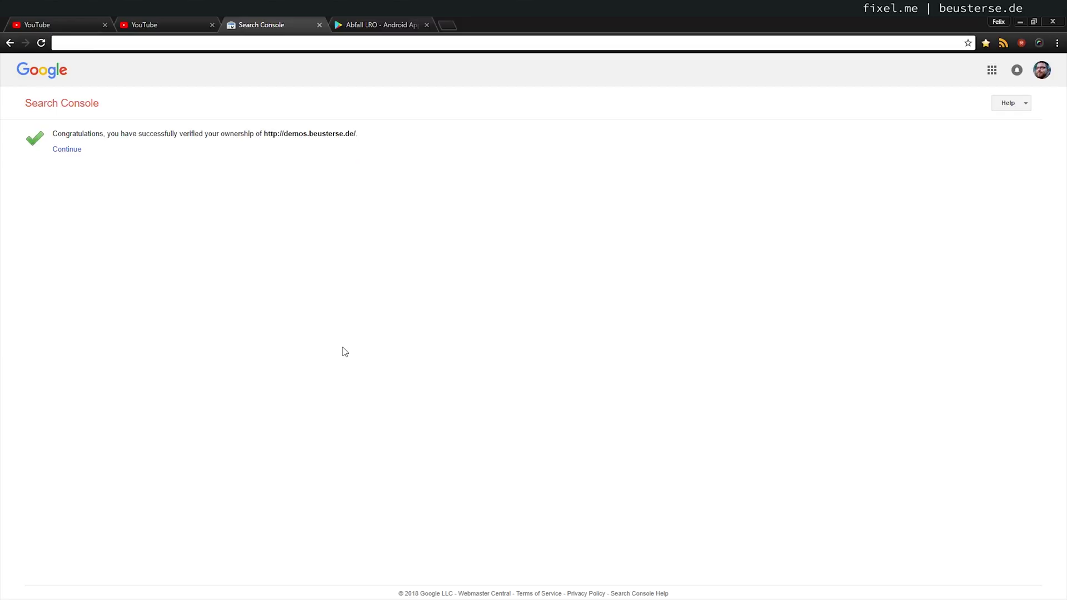
{"action": "left_click", "coordinate": [66, 150]}
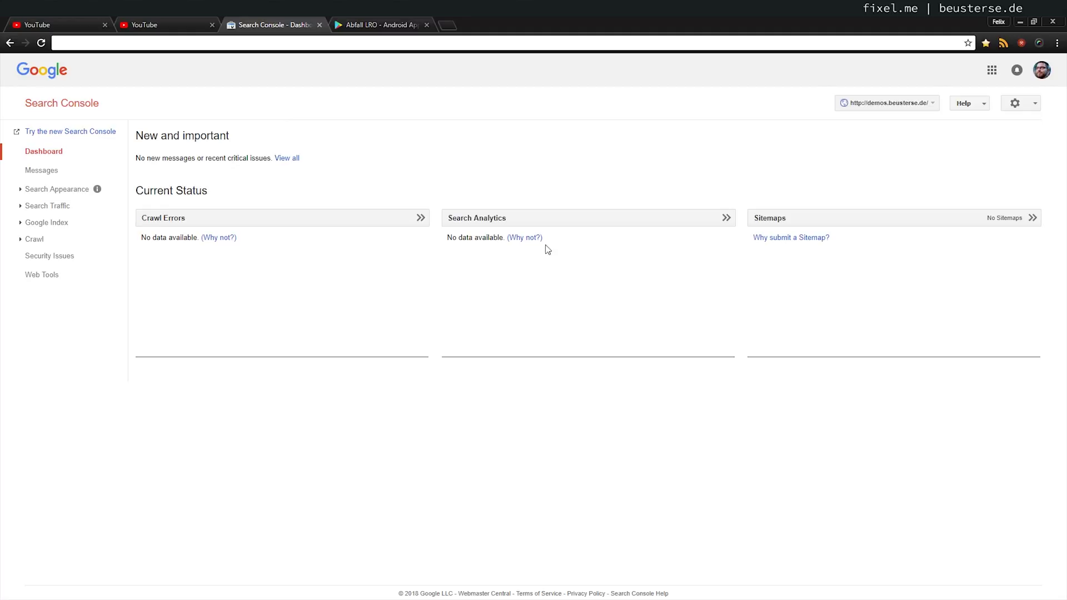
- Return to the Search Console property list and look for the demos.beusterse.de entry
{"action": "left_click", "coordinate": [57, 111]}
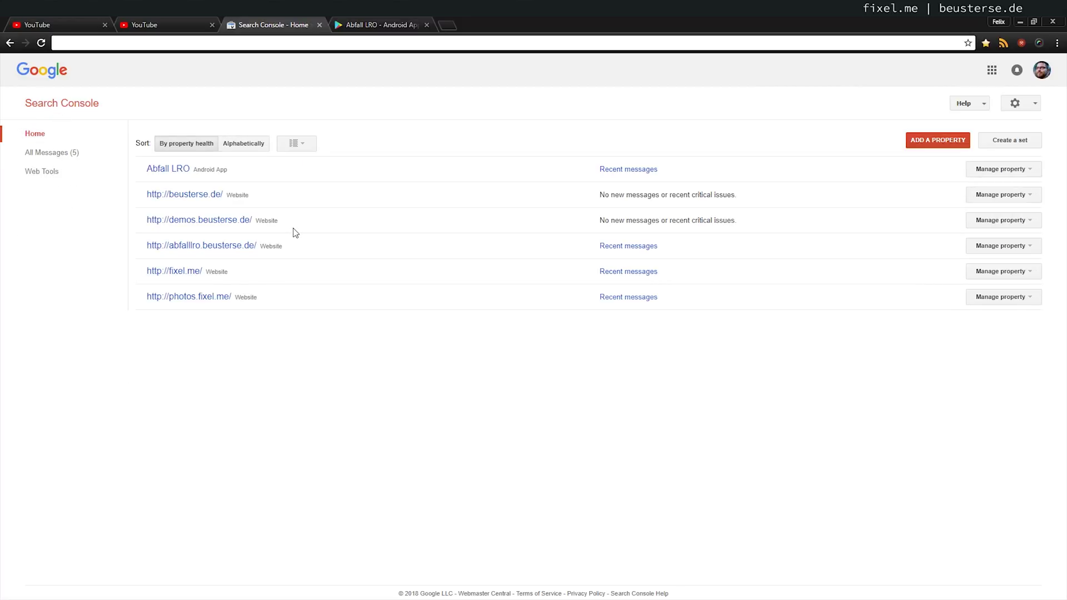
{"action": "left_click_drag", "start_coordinate": [282, 223], "coordinate": [133, 225]}
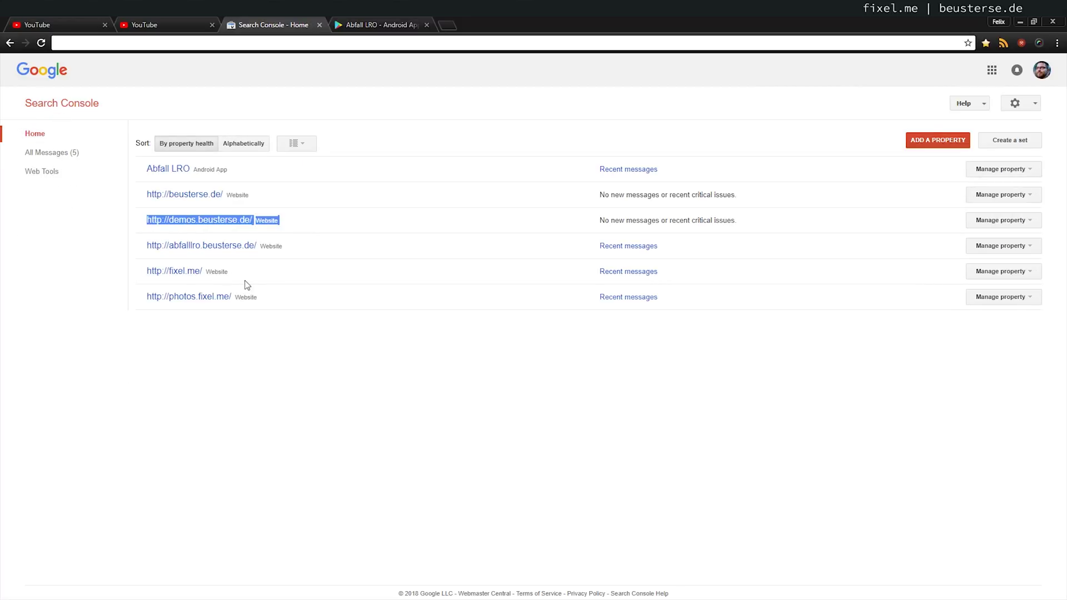
{"action": "left_click", "coordinate": [336, 353]}
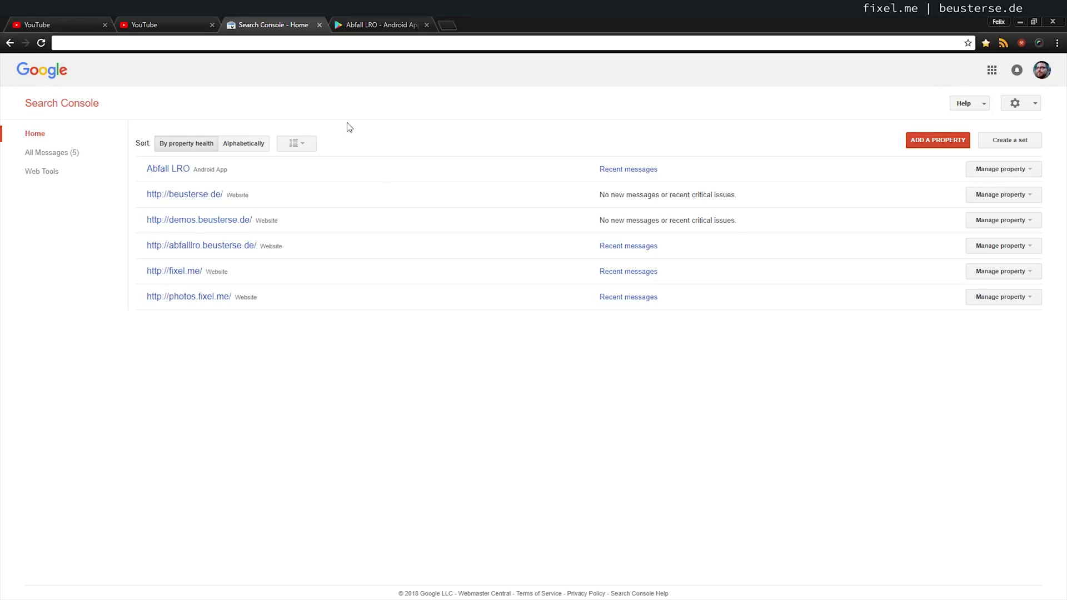
- Switch back to the YouTube video's info cards, recheck demos.beusterse.de as a link card URL, and close the card details without adding the card
{"action": "left_click", "coordinate": [181, 25]}
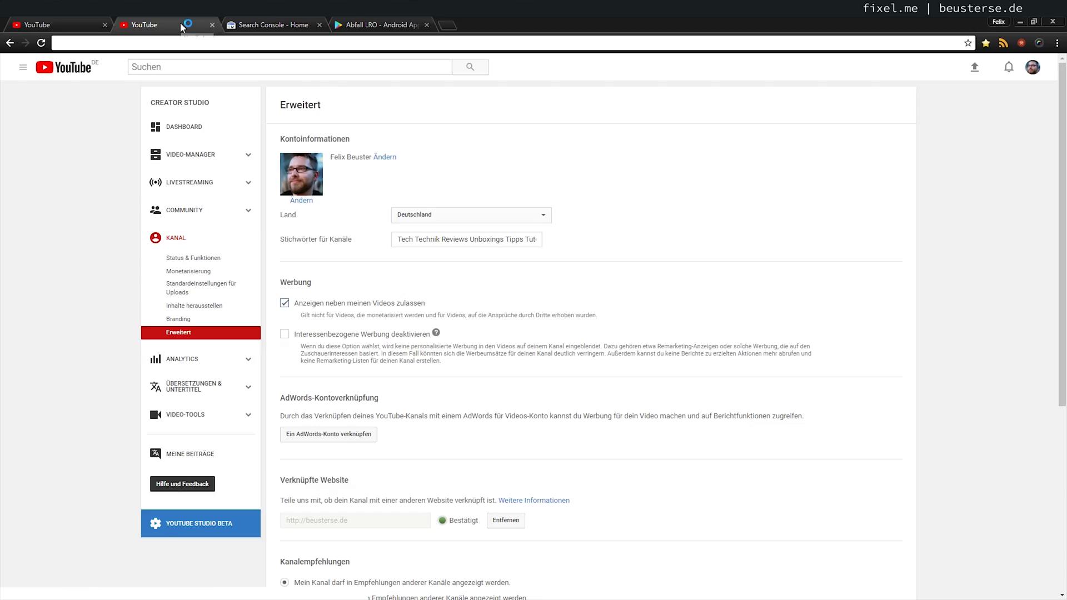
{"action": "left_click", "coordinate": [80, 30]}
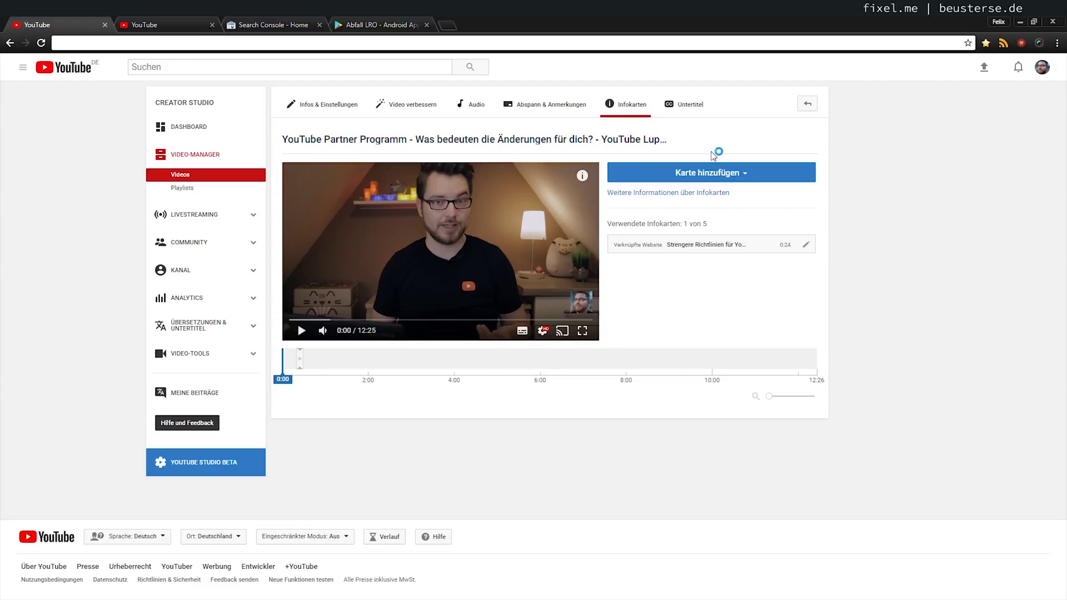
{"action": "left_click", "coordinate": [721, 172]}
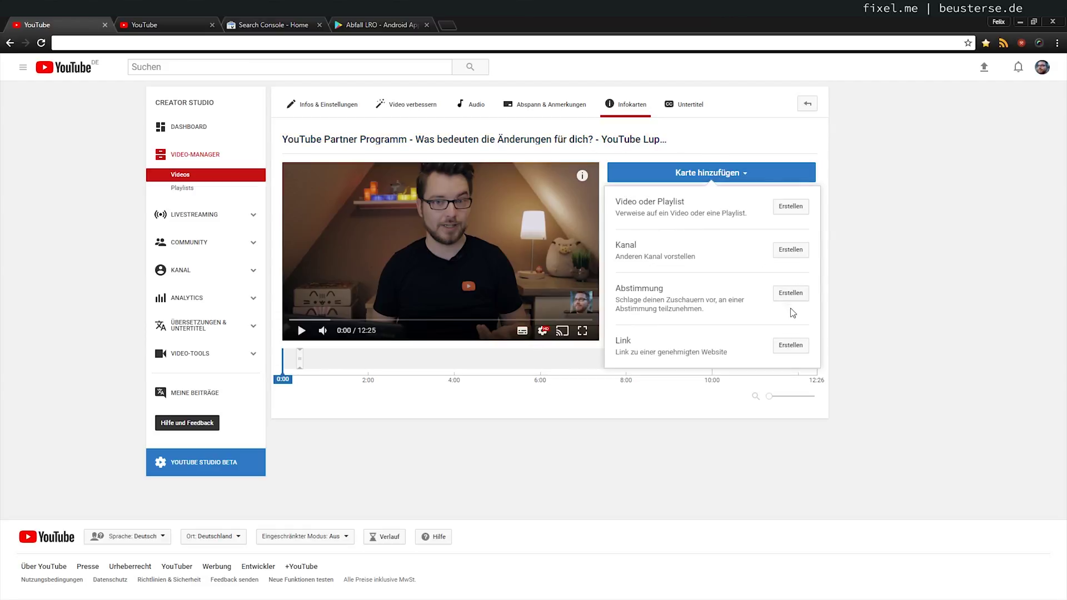
{"action": "left_click", "coordinate": [788, 346]}
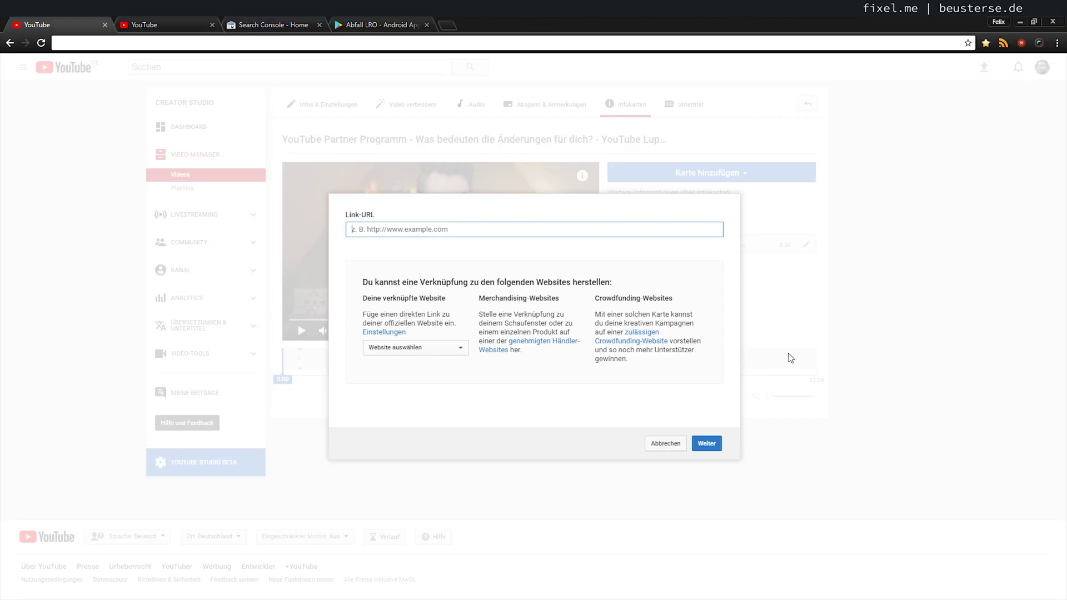
{"action": "type", "text": "demos.beuster"}
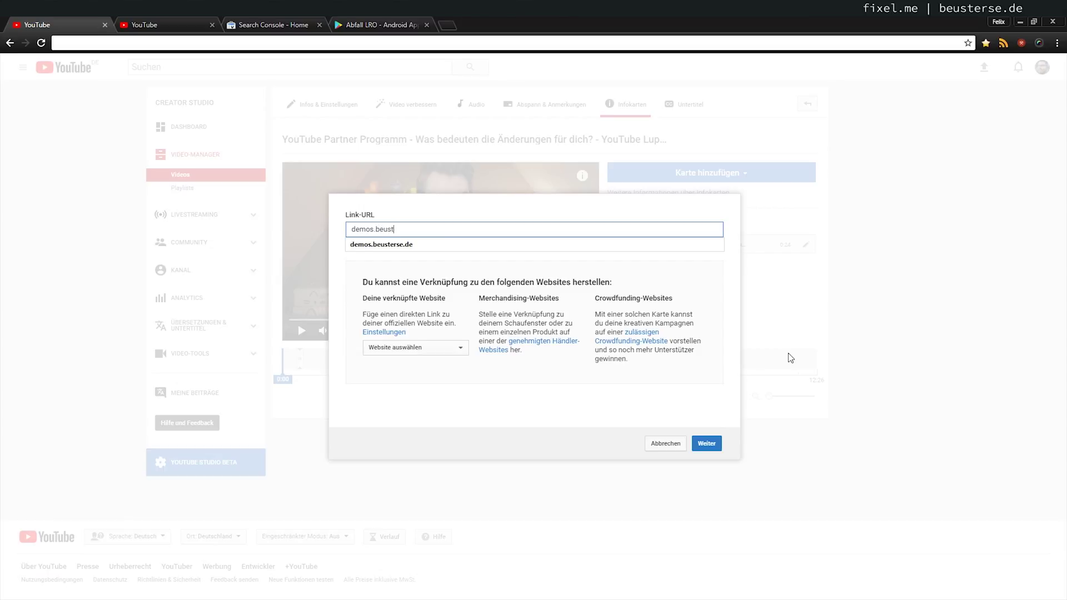
{"action": "type", "text": ".de"}
{"action": "left_click", "coordinate": [708, 443]}
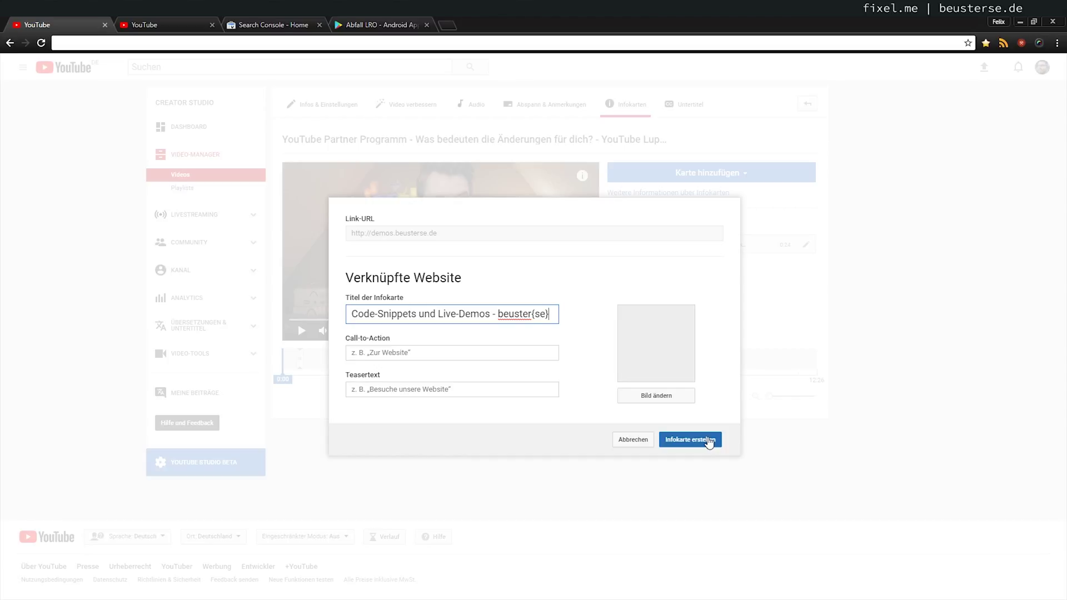
{"action": "left_click", "coordinate": [709, 441]}
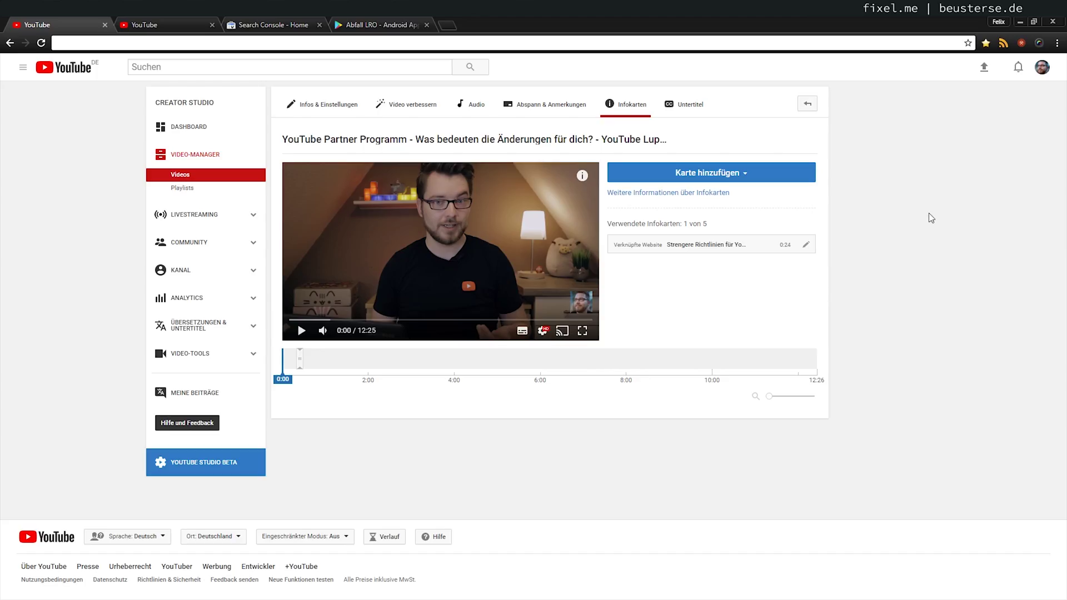